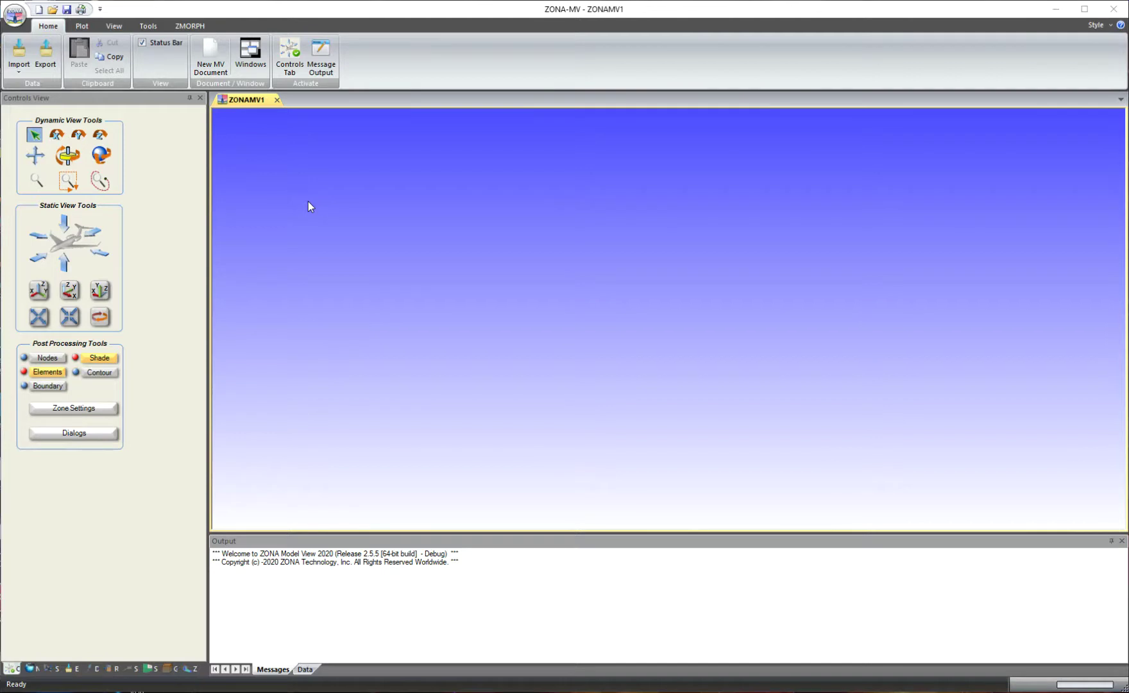
Import the Tecplot file B747_PLTFLUT_F05.PLT from the ZAERO folder.
click(19, 69)
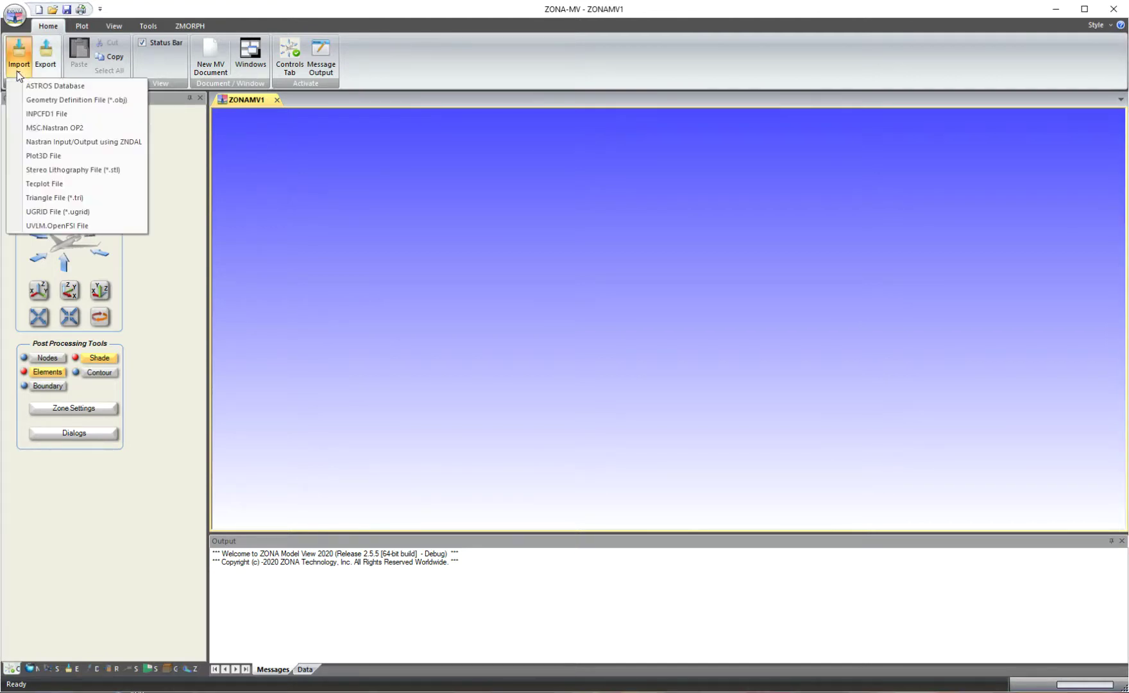
click(64, 184)
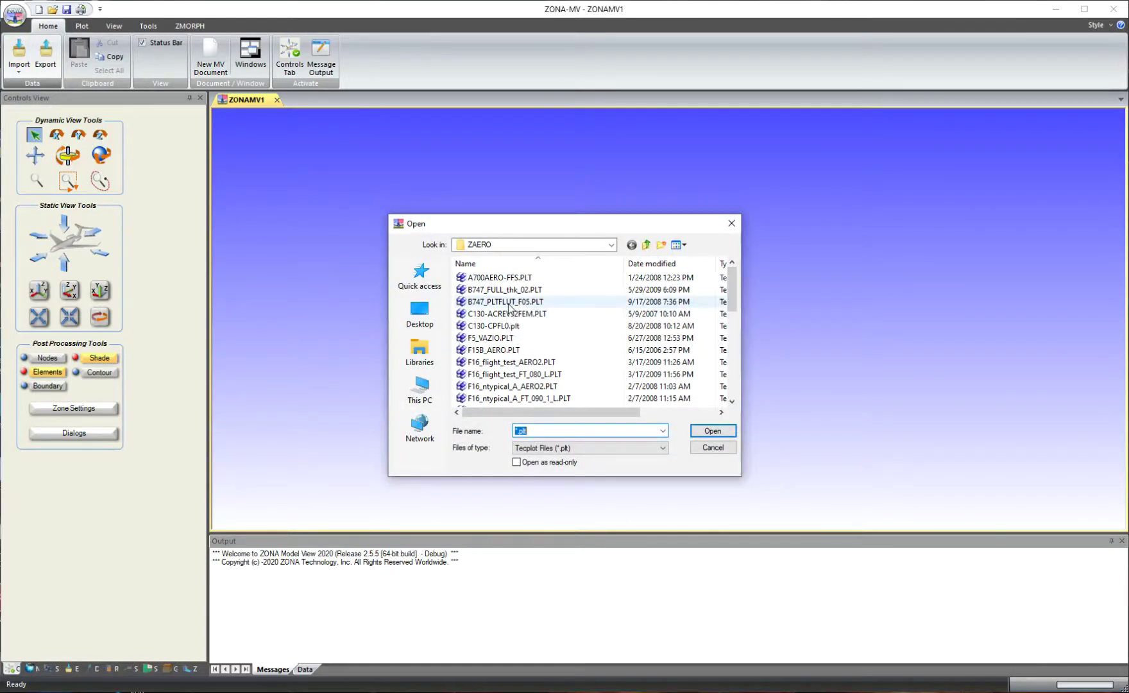
click(508, 303)
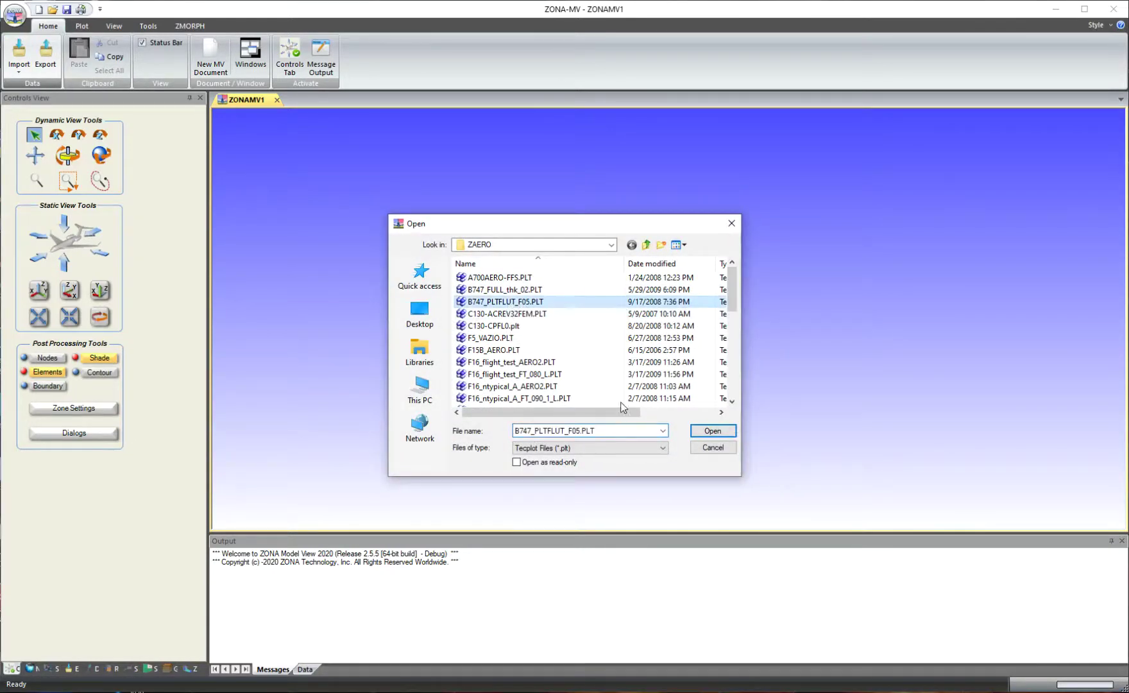
click(713, 431)
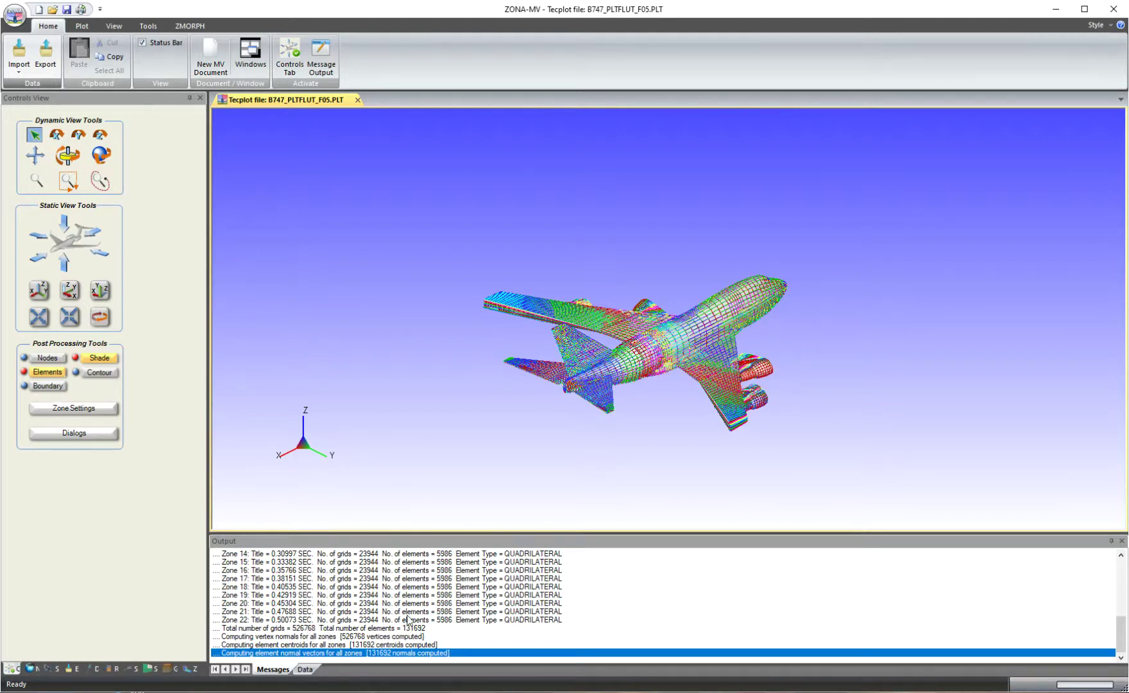
Open the zone settings for the imported aircraft and move the dialog clear of the fuselage.
click(101, 155)
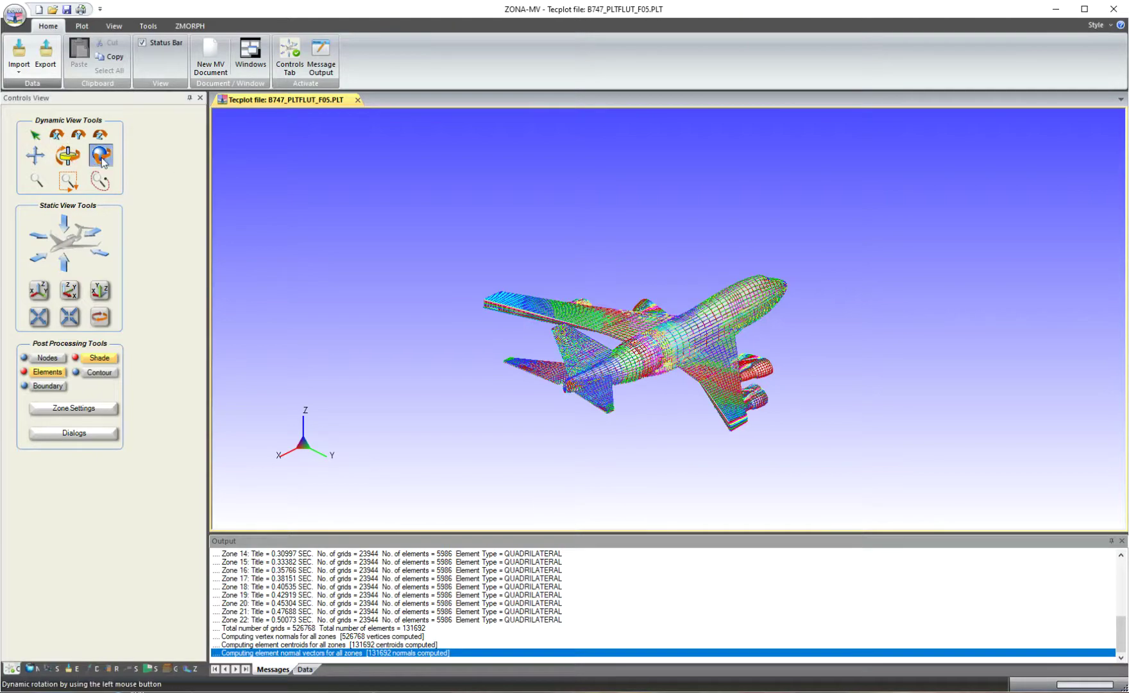
drag(746, 375, 579, 392)
scroll(650, 378, up, 3)
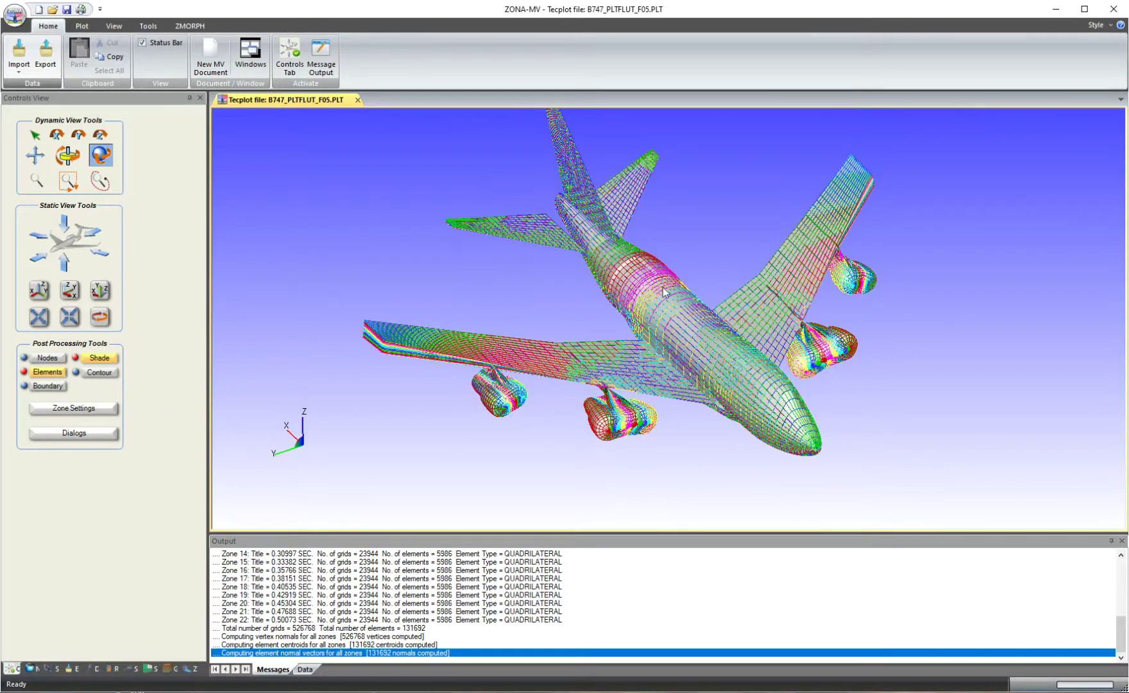
drag(818, 339, 858, 357)
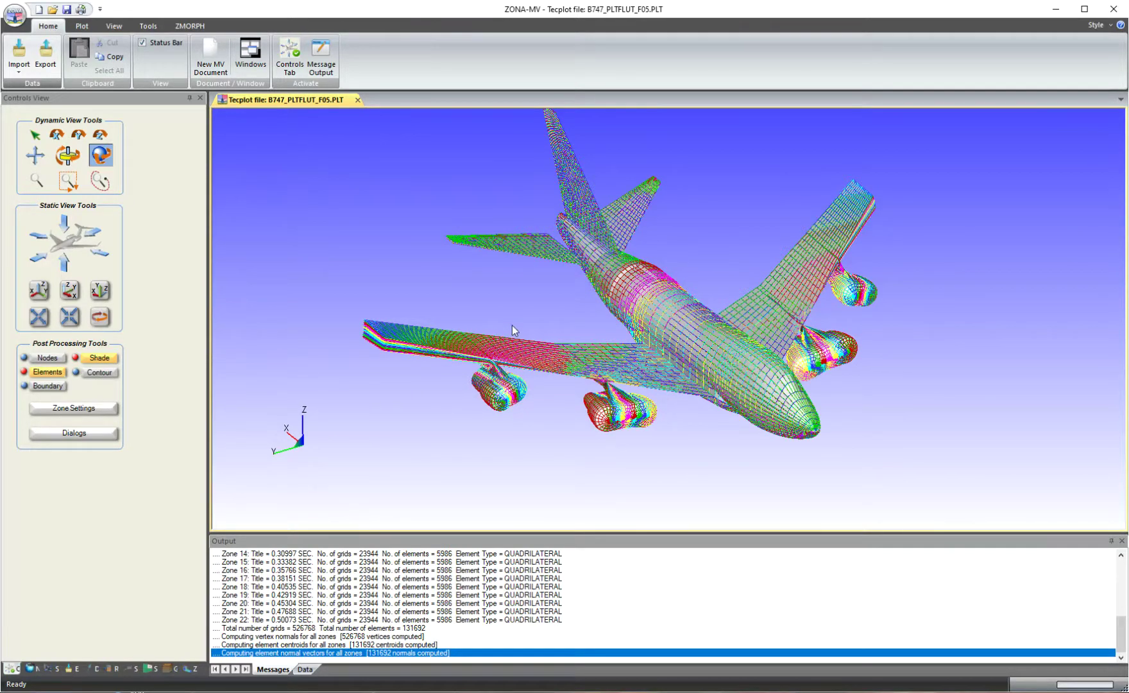
click(82, 408)
drag(477, 469, 324, 346)
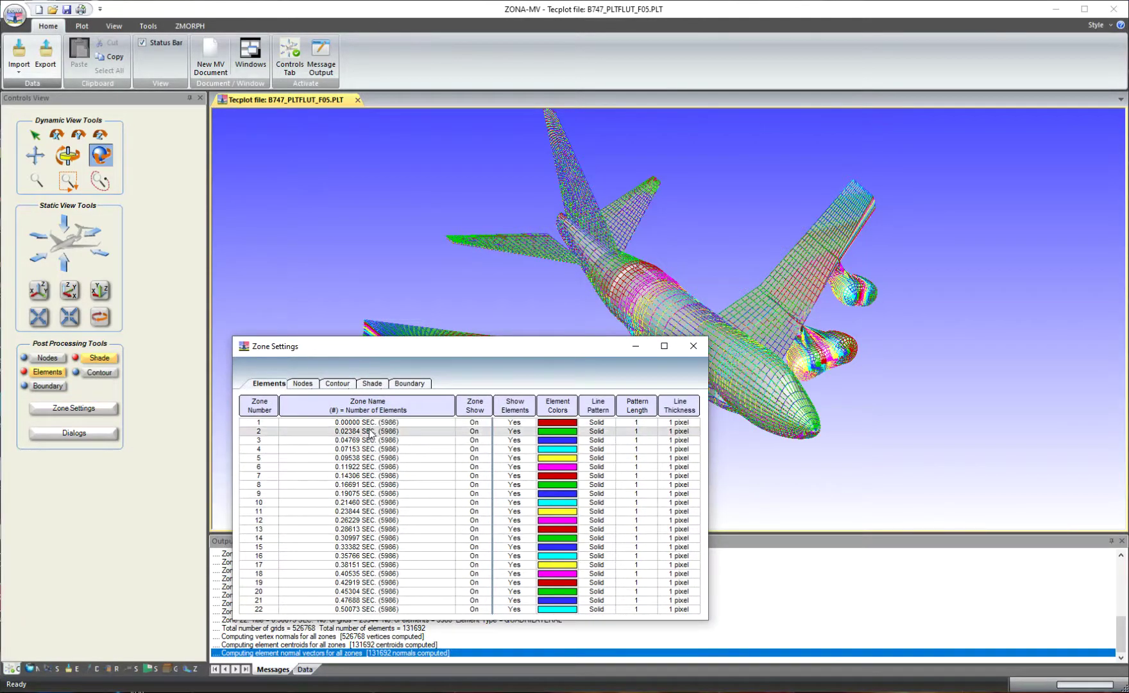
Select zones 1 to 4, 8, 12 and 15 individually in the zone list.
drag(371, 424, 369, 477)
ctrl+click(370, 484)
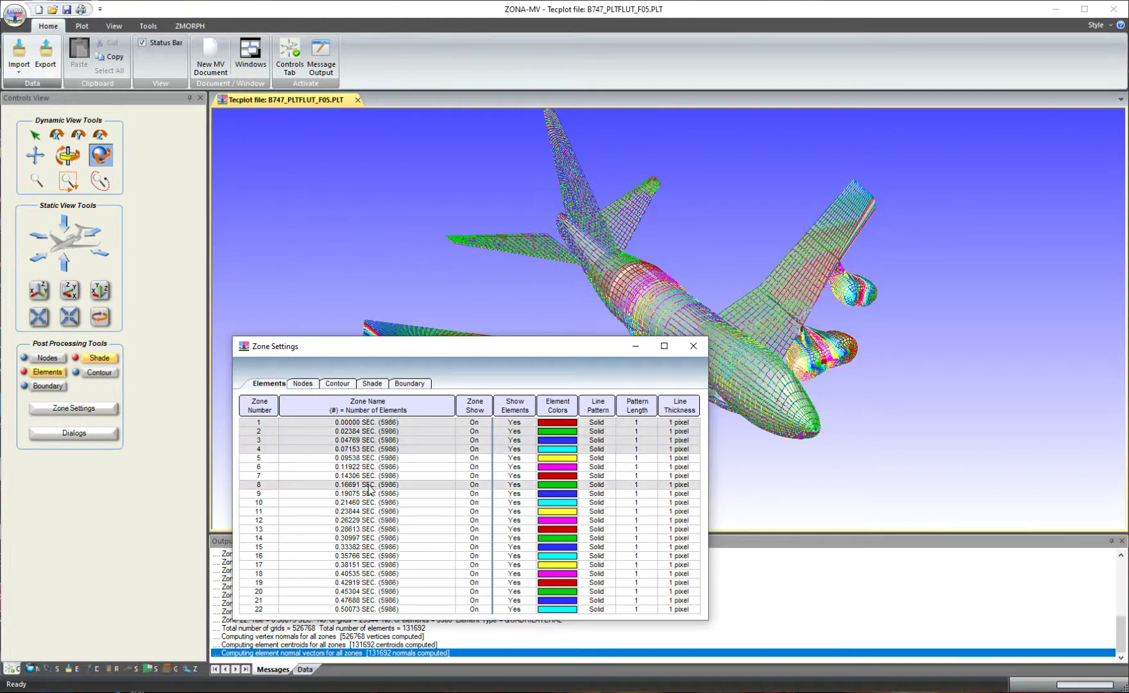
ctrl+click(364, 520)
ctrl+click(356, 547)
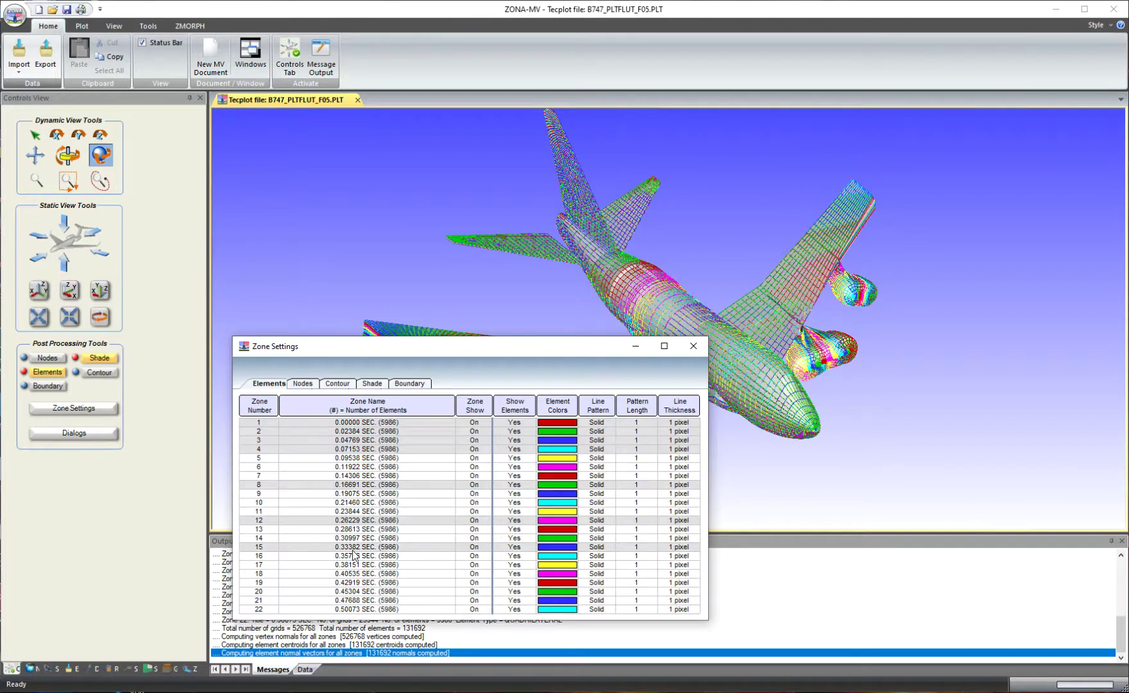
Select all zones by name, set their element color to black and close the zone settings.
click(369, 408)
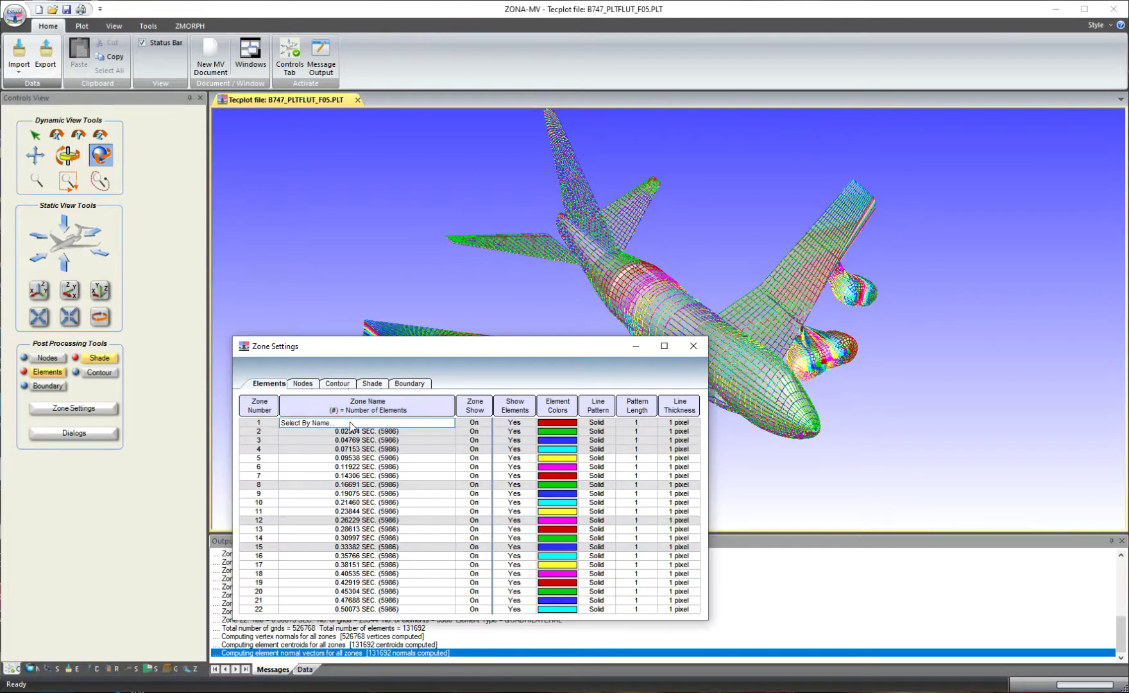
click(351, 424)
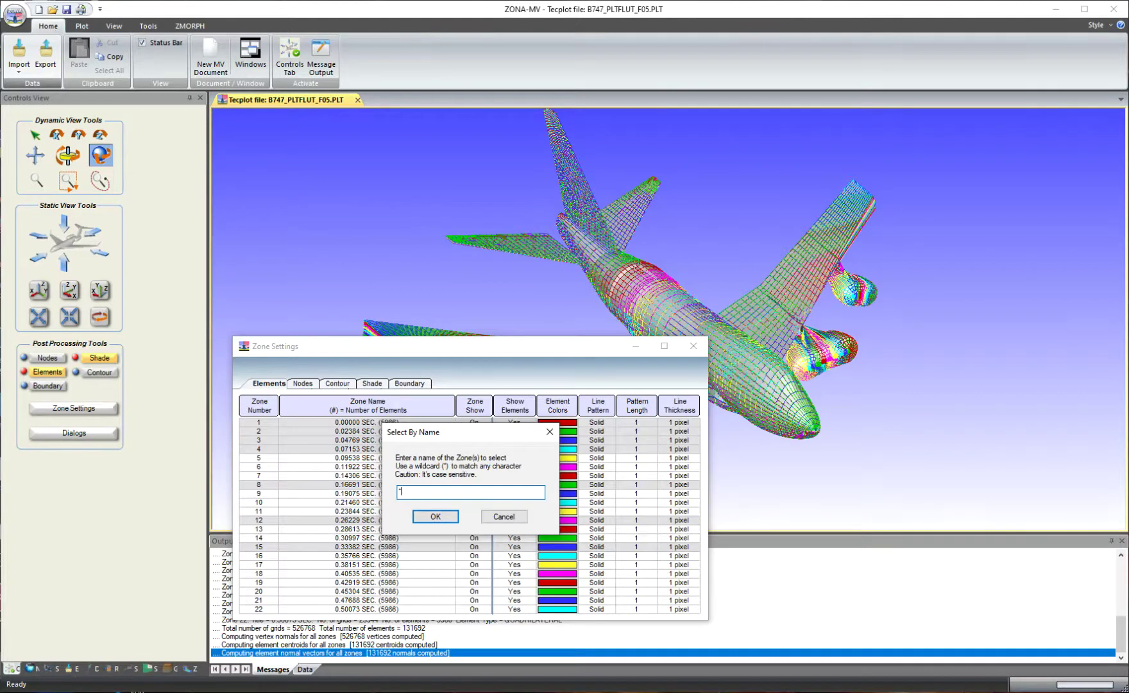
click(435, 516)
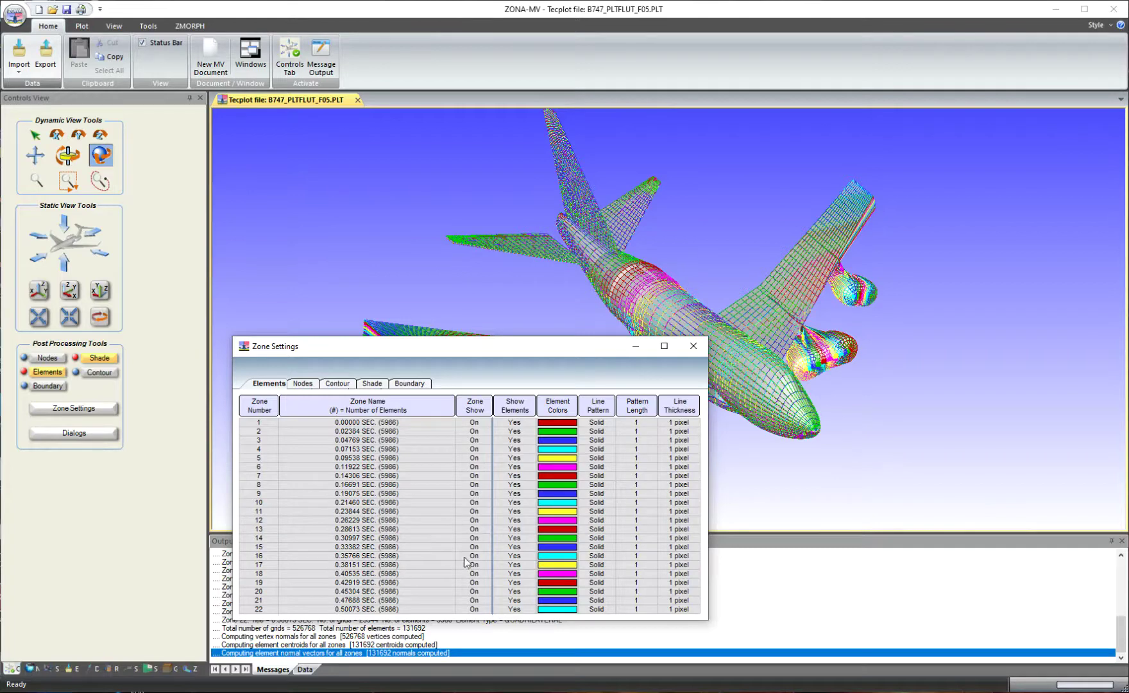
click(562, 423)
click(563, 425)
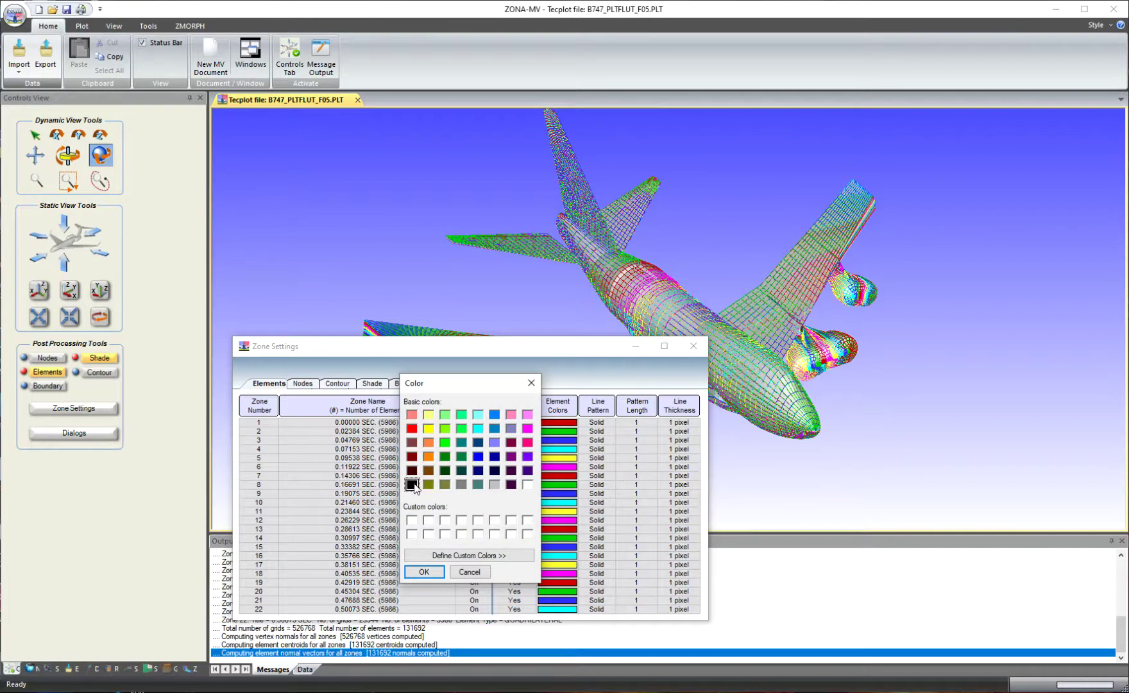
click(424, 572)
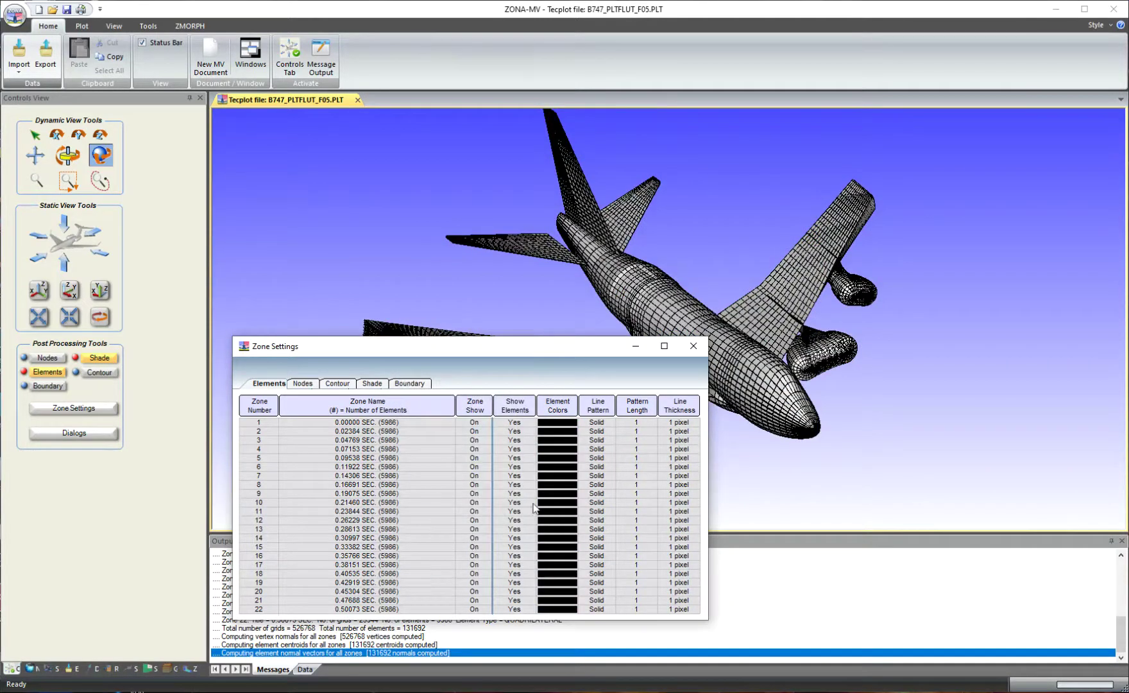
click(693, 346)
Open the zone animation settings and move the dialog off the aircraft model.
drag(640, 401, 639, 420)
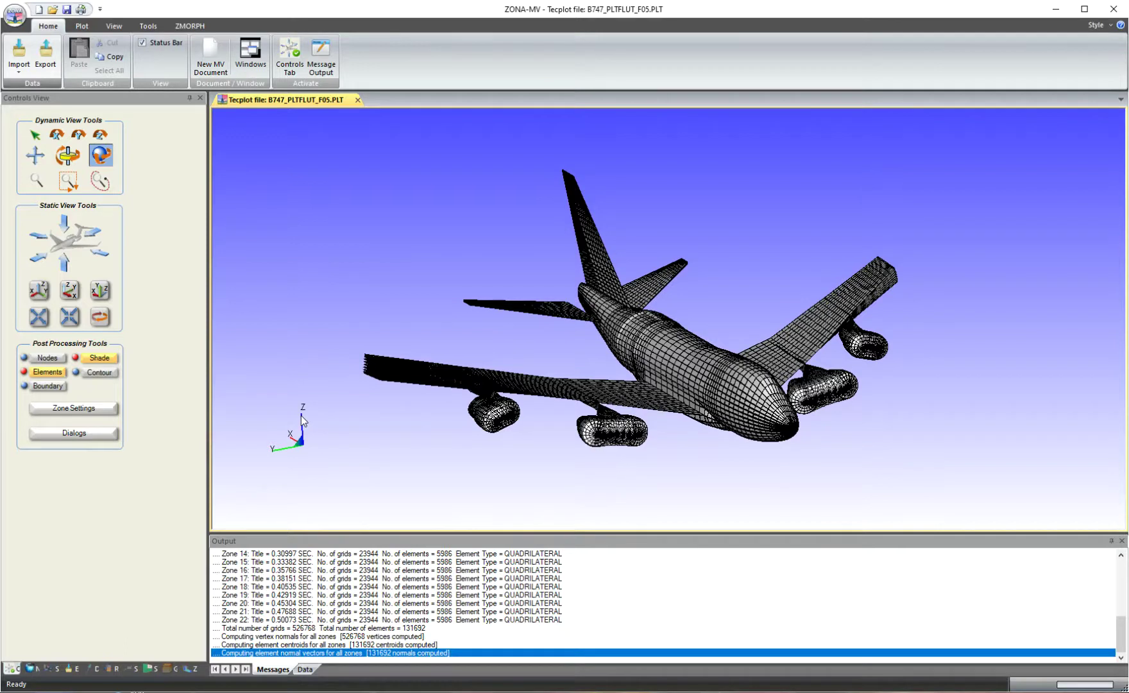
click(145, 29)
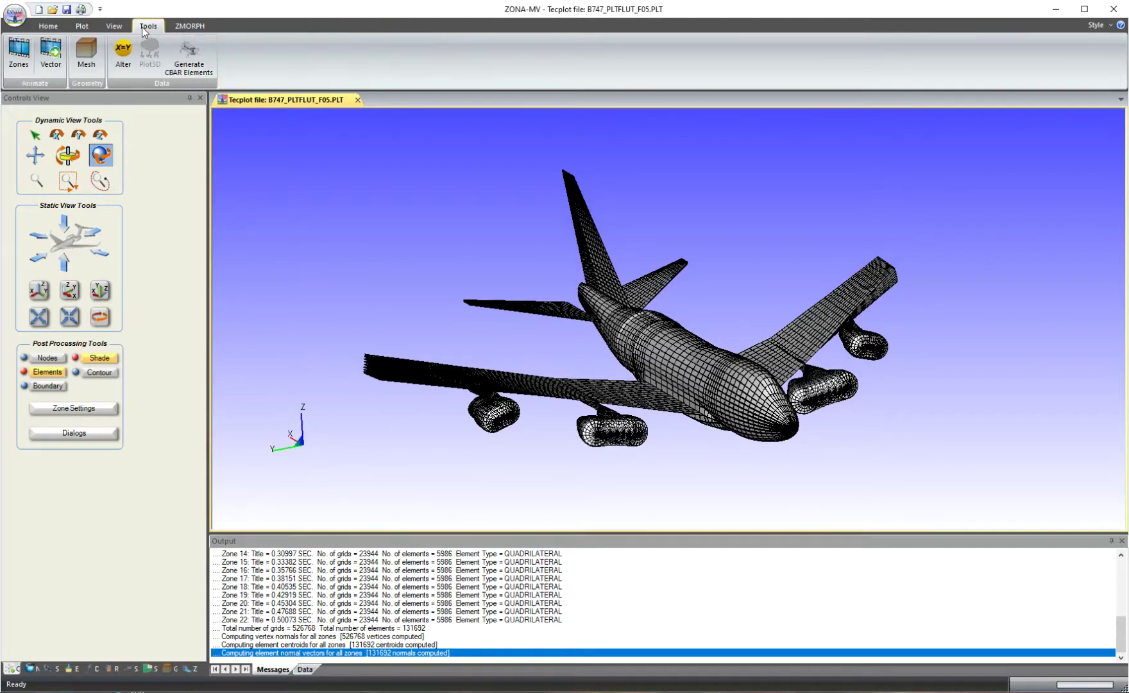
click(21, 67)
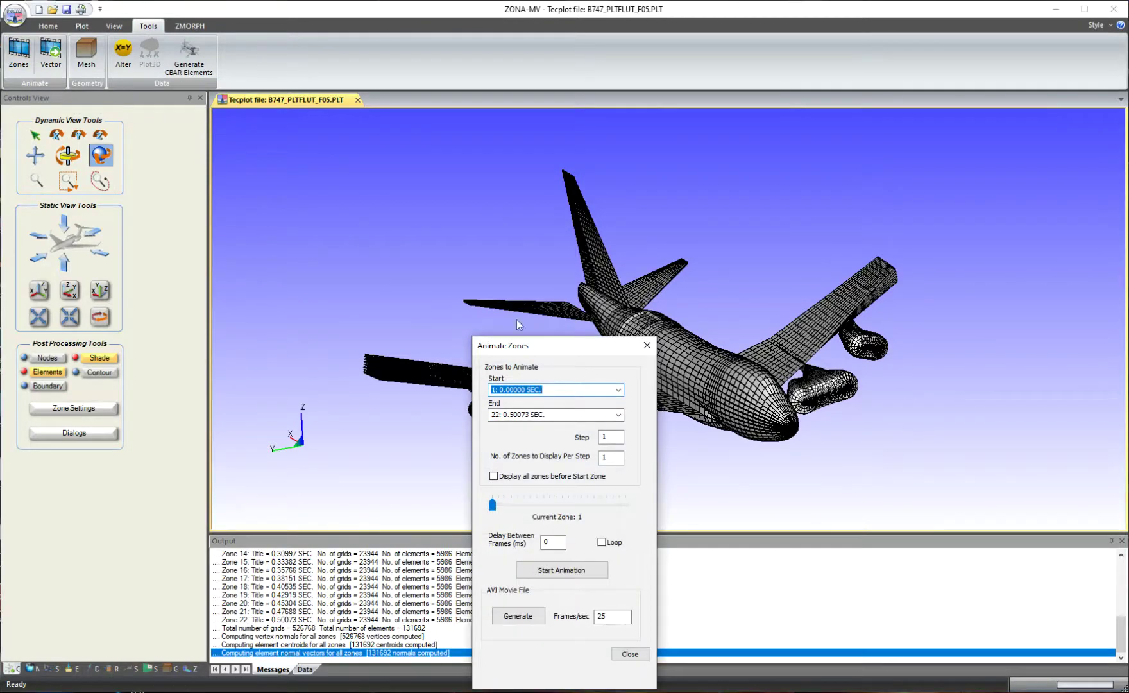
drag(564, 353, 117, 255)
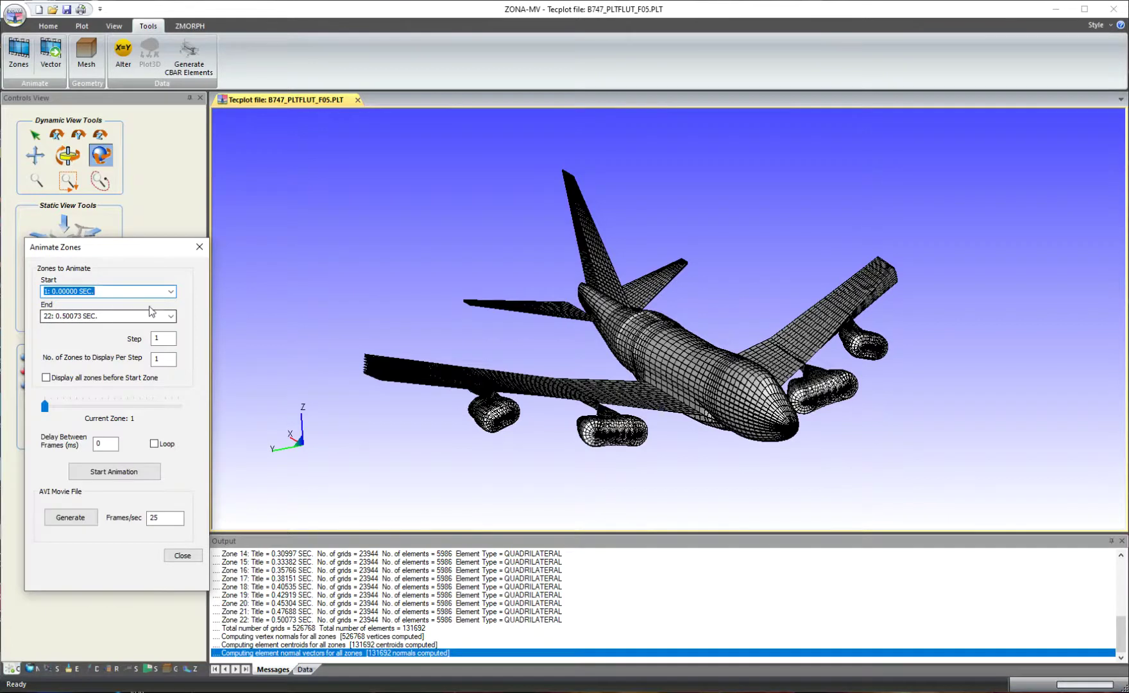
Try 5: 0.09538 SEC. as the animation's start zone and set it back to 1: 0.00000 SEC.
click(171, 292)
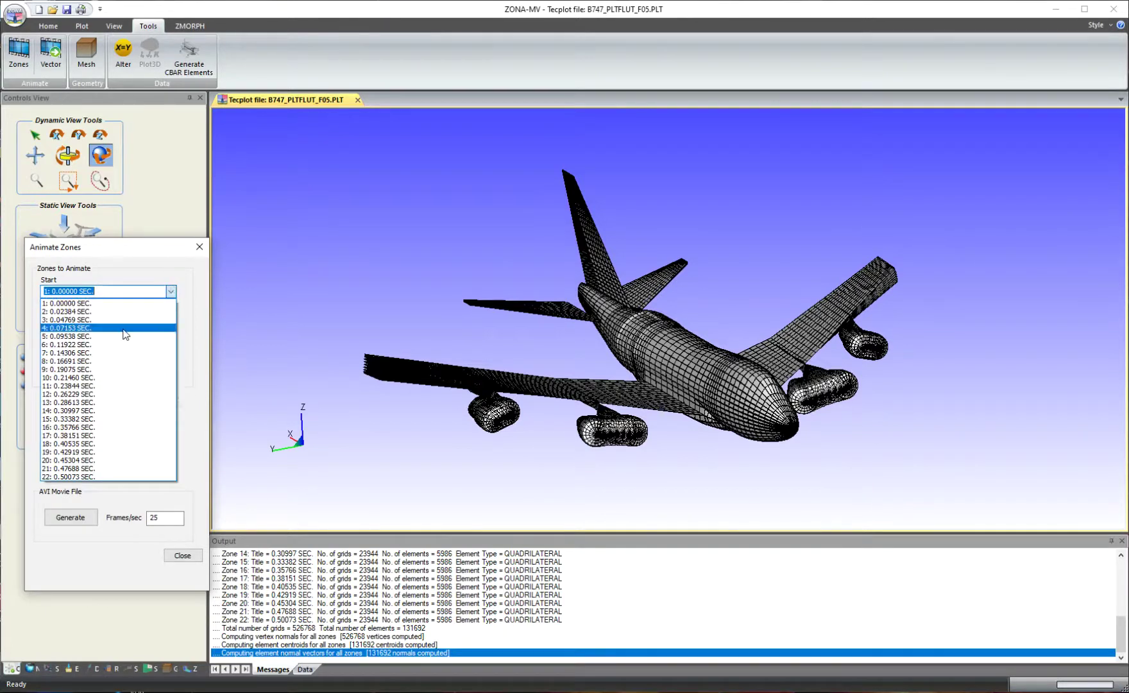
click(129, 292)
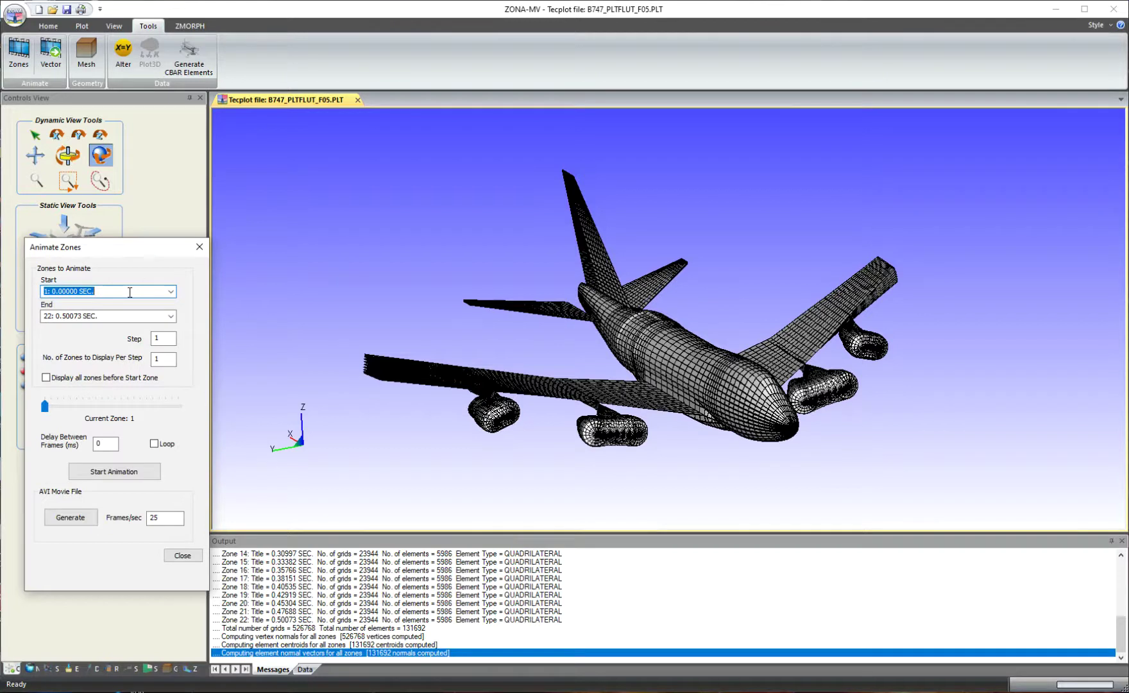
click(151, 339)
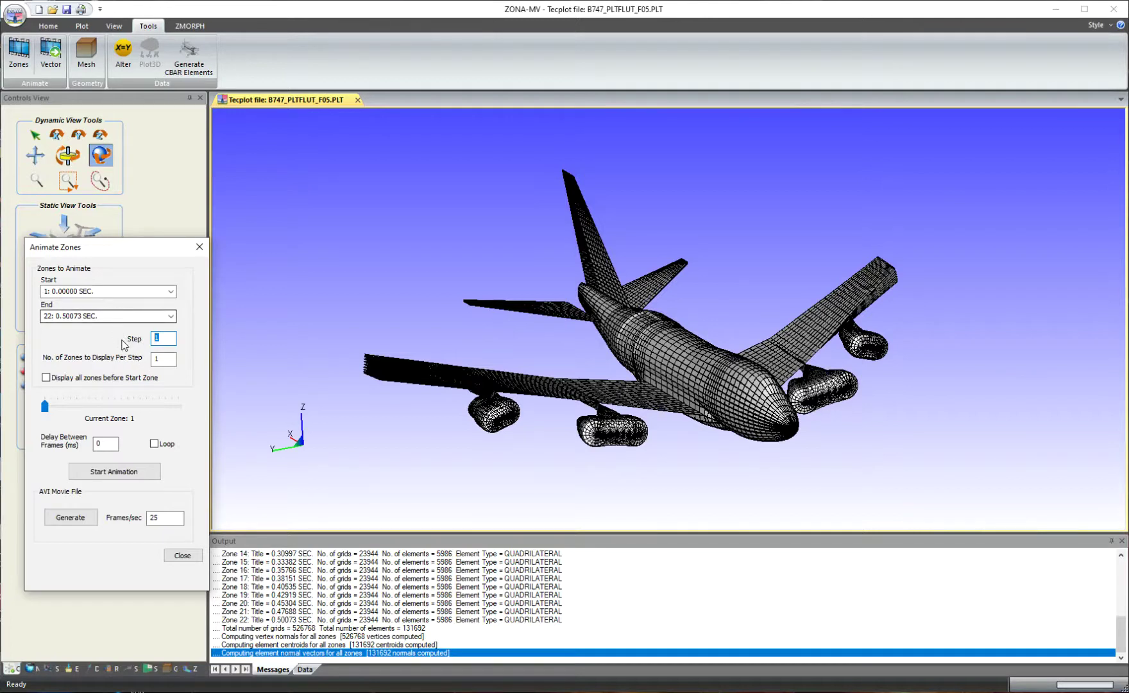
double_click(156, 360)
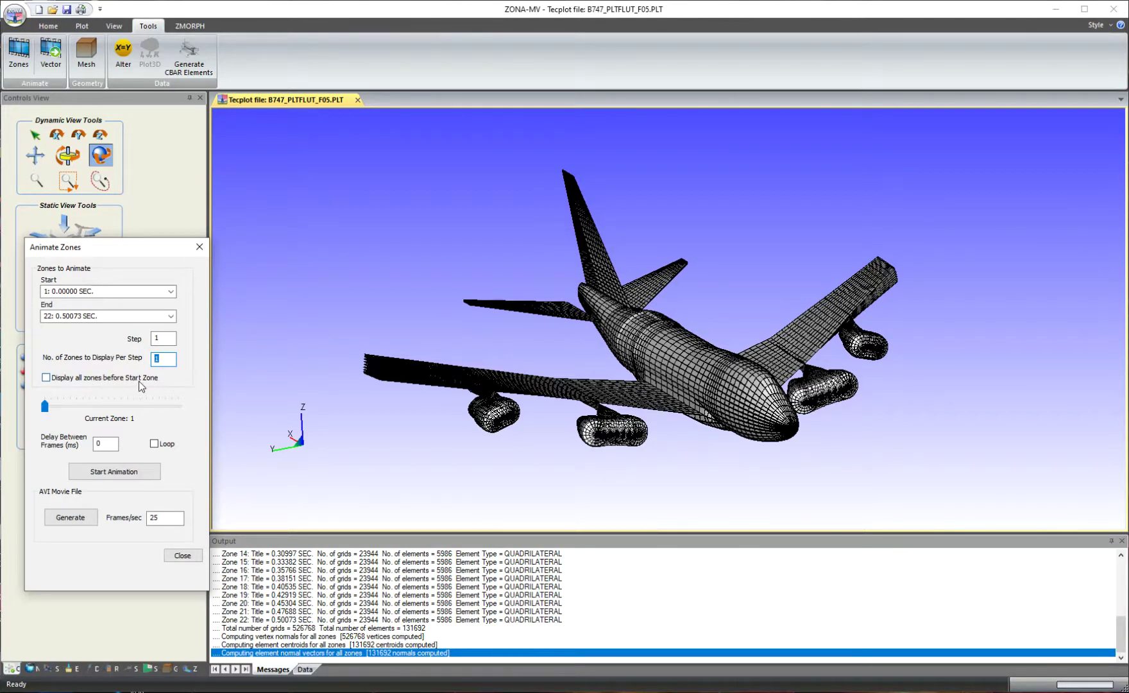
click(160, 292)
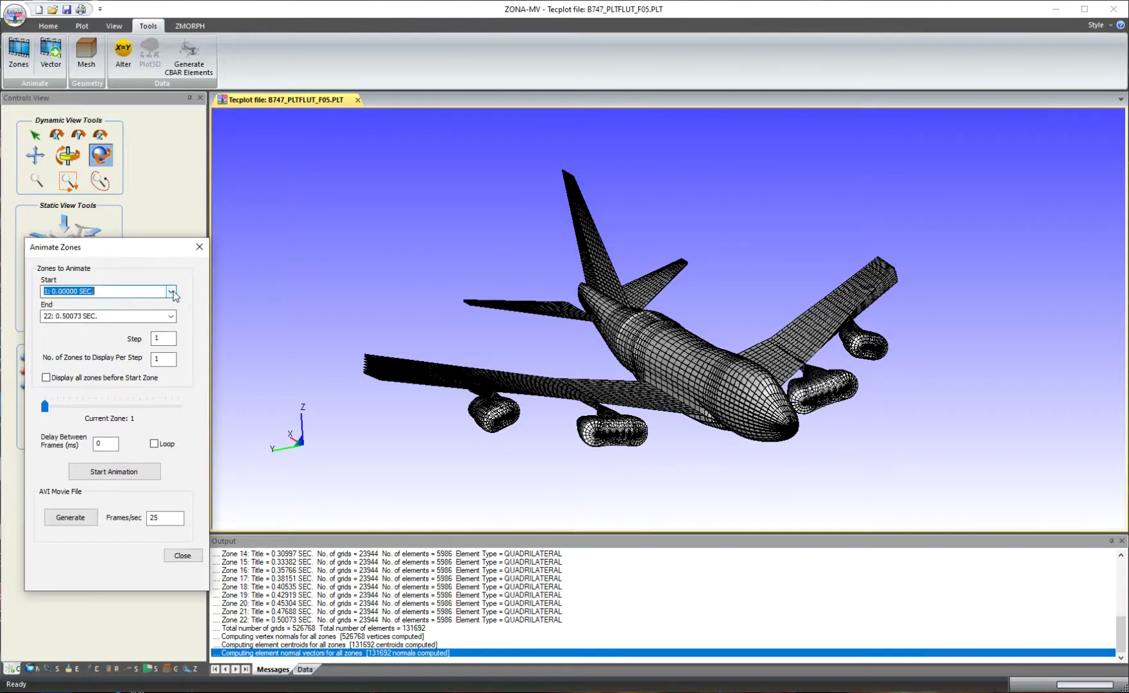
click(171, 292)
click(141, 336)
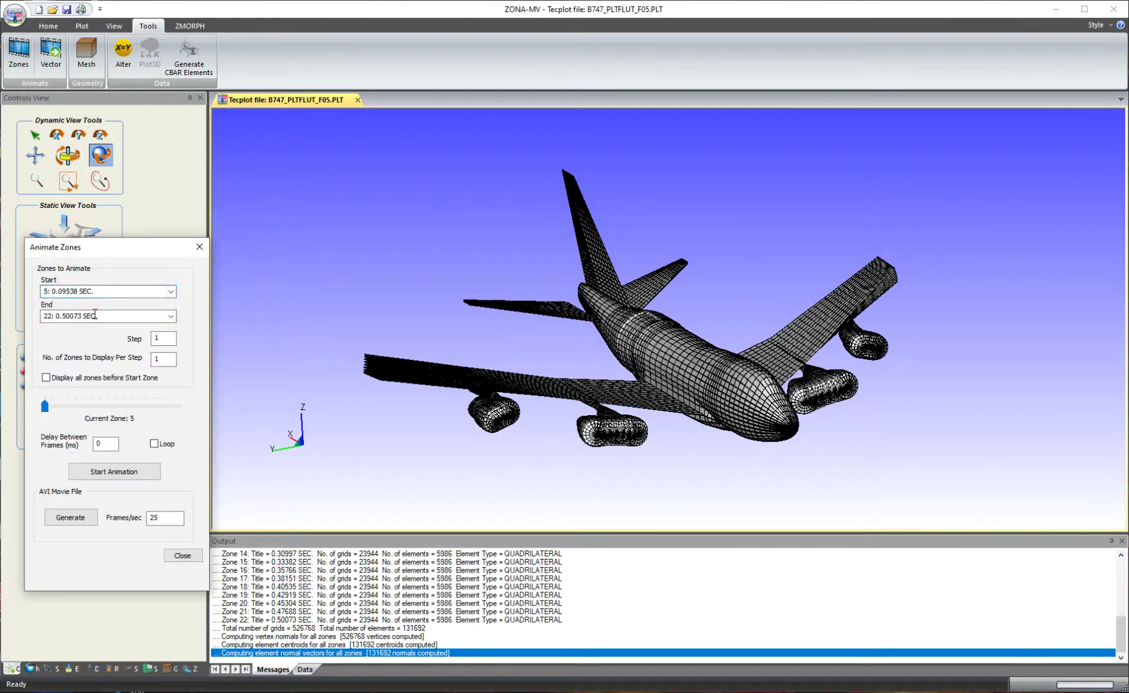
click(56, 290)
click(170, 291)
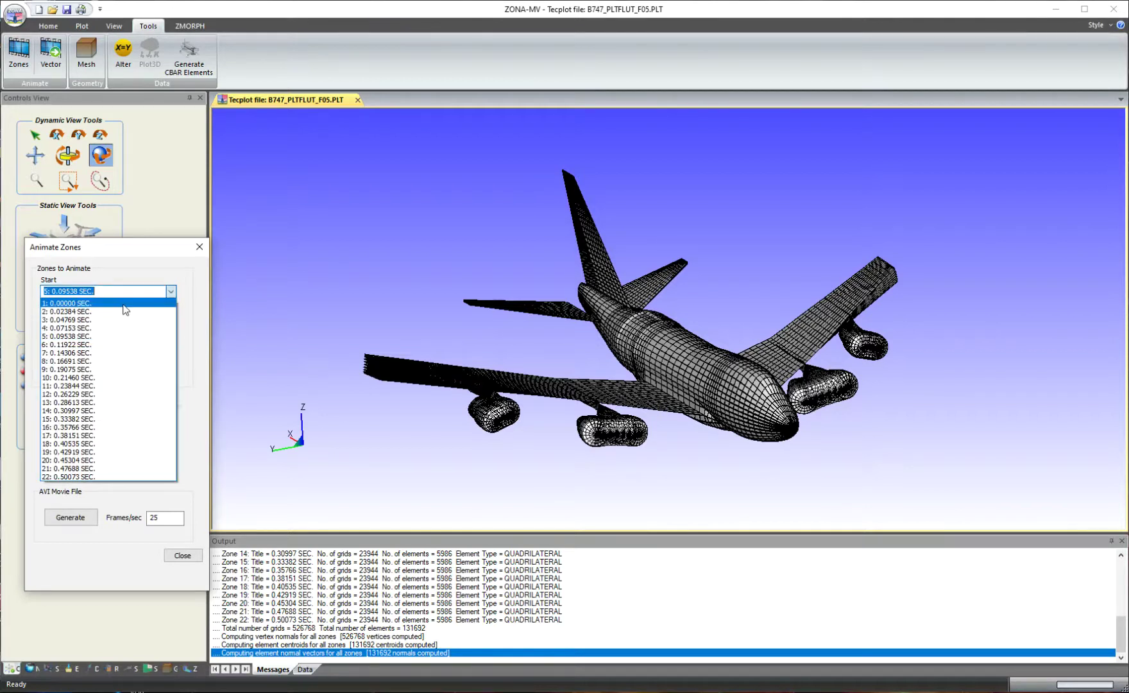
click(125, 303)
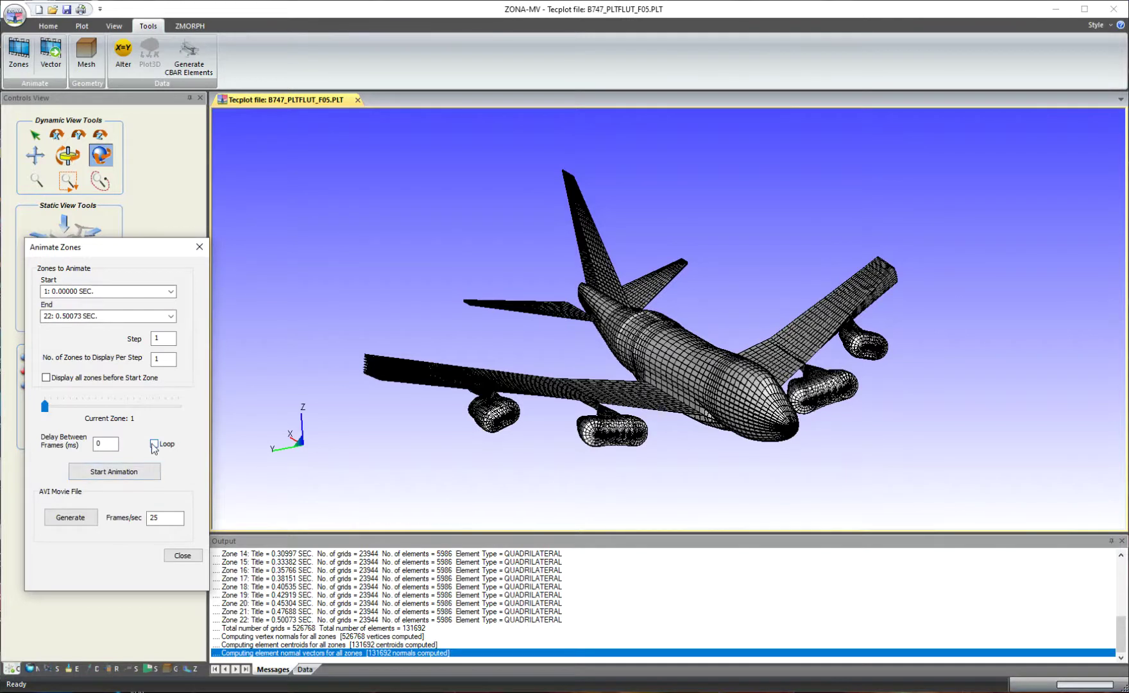
Play the zone animation with a 250 ms delay between frames and scrub through it to zone 9.
double_click(113, 443)
text(25)
click(102, 475)
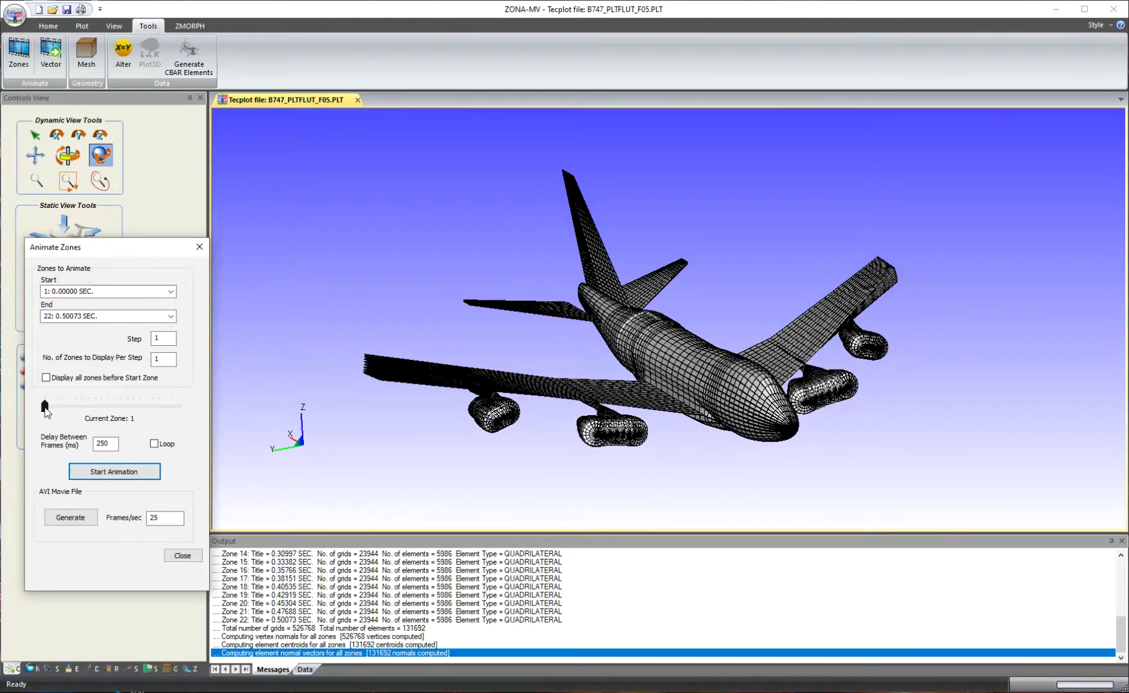
drag(45, 408, 76, 408)
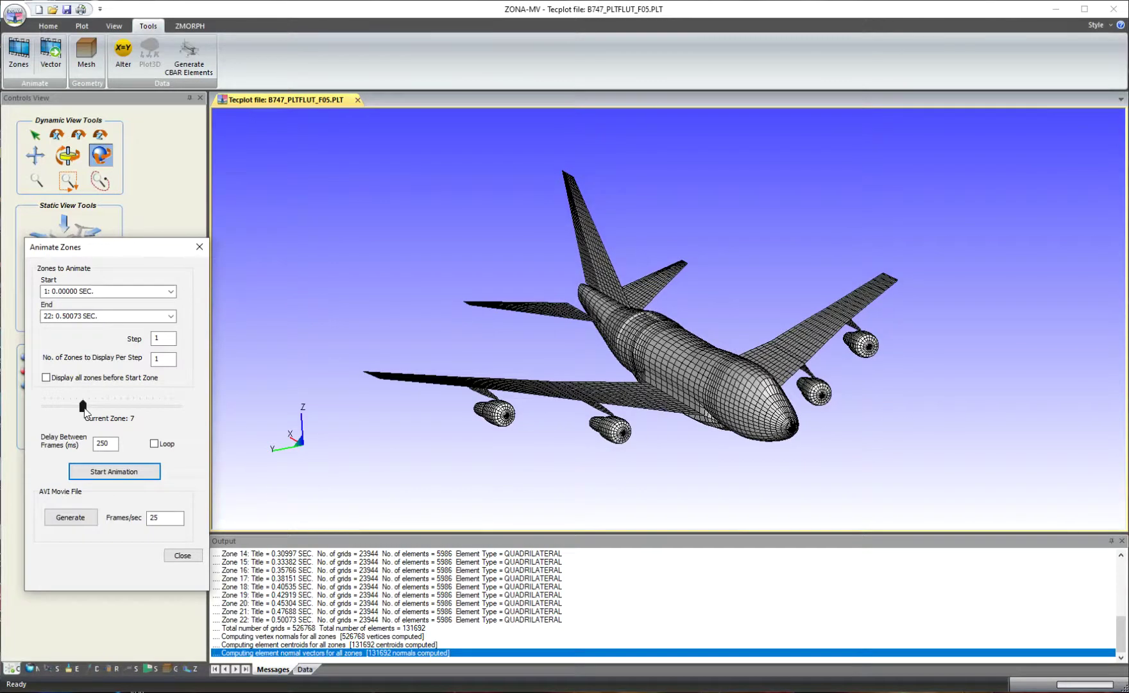
drag(91, 410, 96, 414)
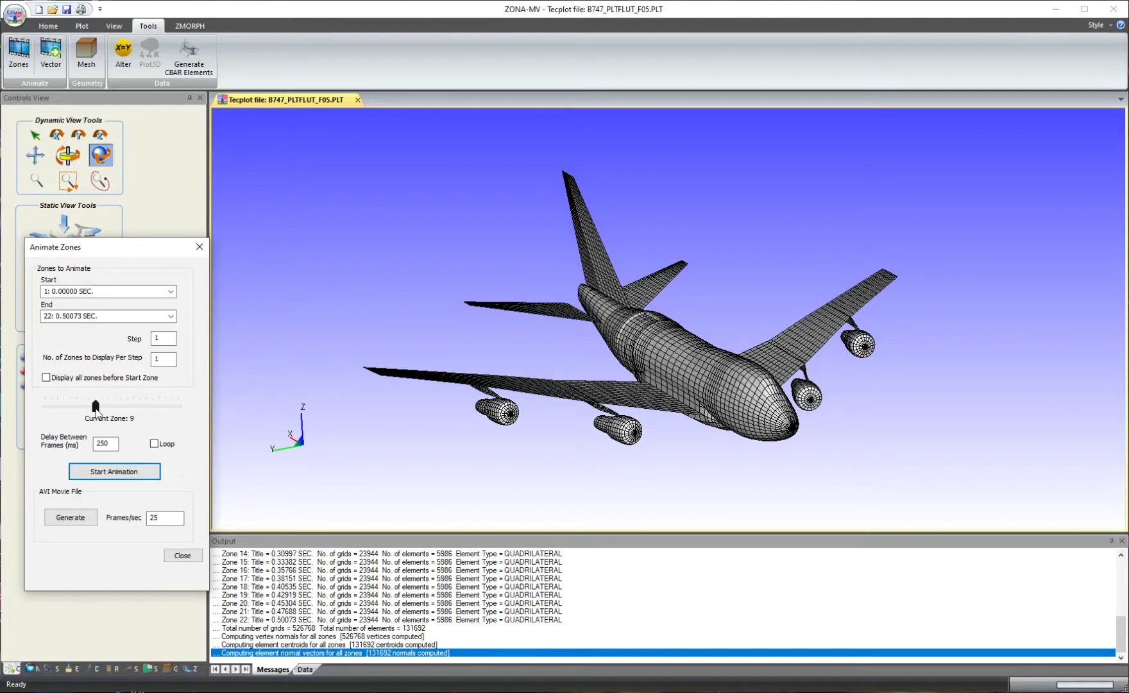
Enable looping, set the delay between frames to 50 ms, and play and stop the zone animation.
click(154, 443)
double_click(101, 444)
text(5)
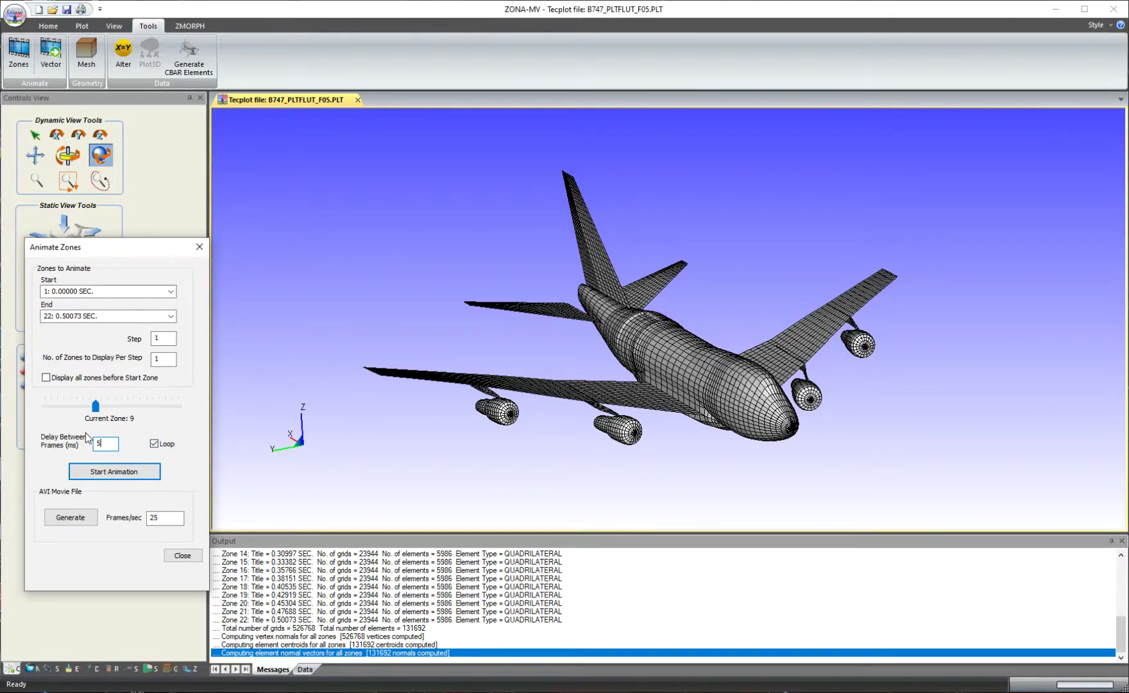
text(0)
click(116, 472)
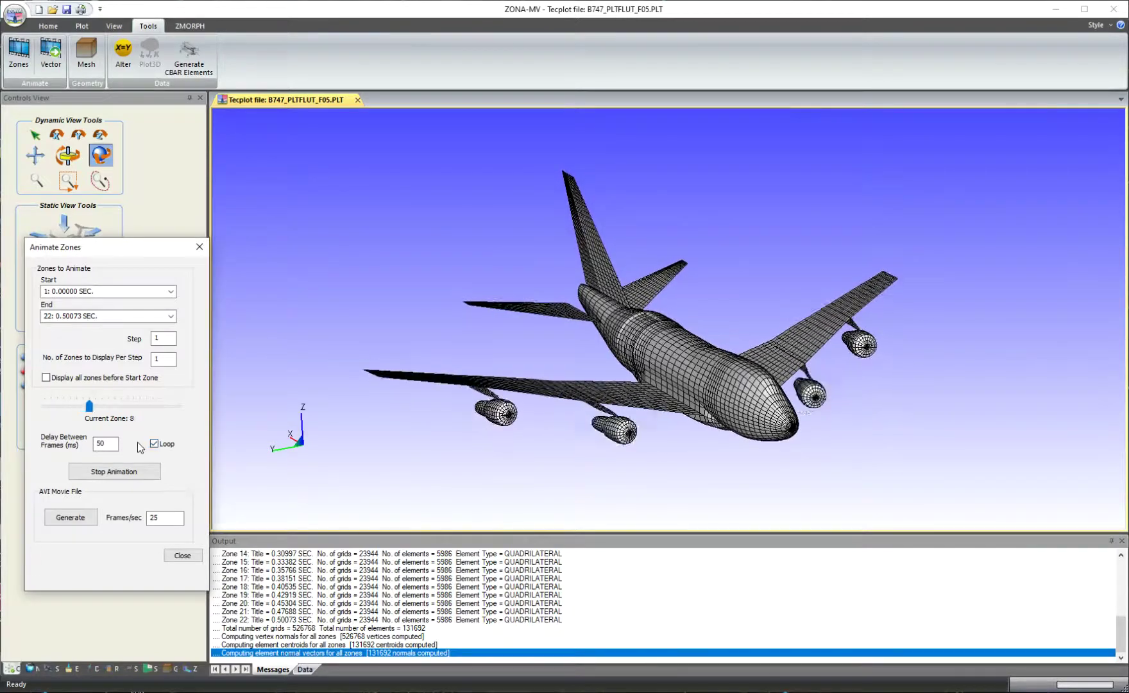
click(156, 478)
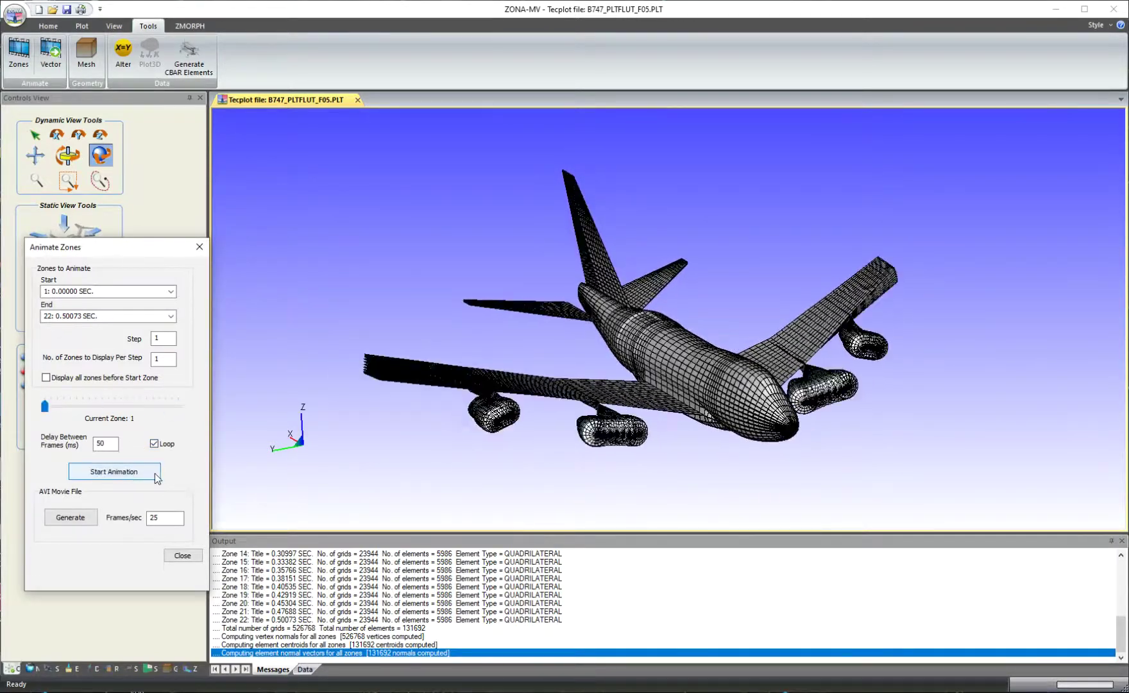
Open the AVI movie's frames-per-second value for editing.
click(55, 512)
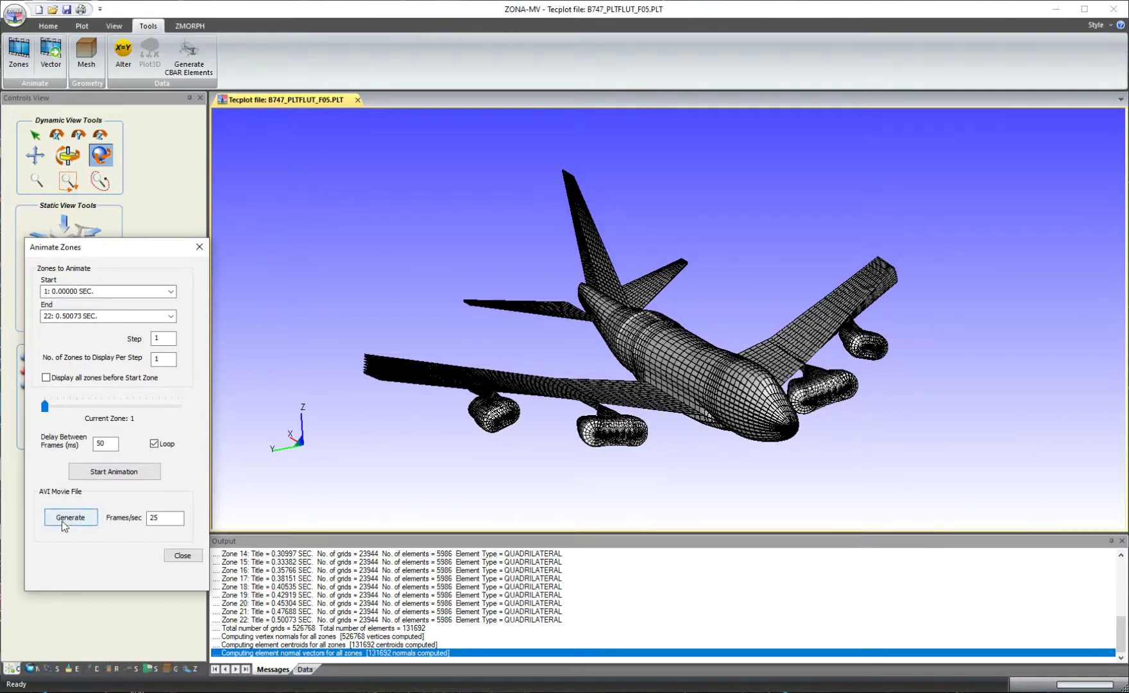
double_click(155, 517)
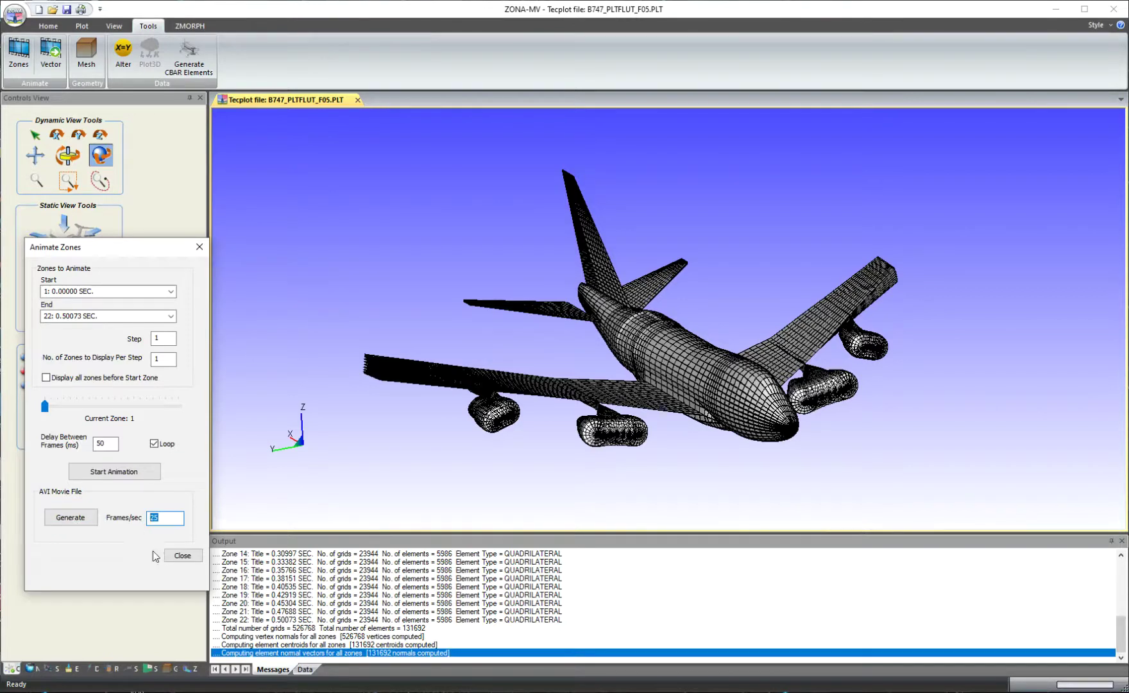